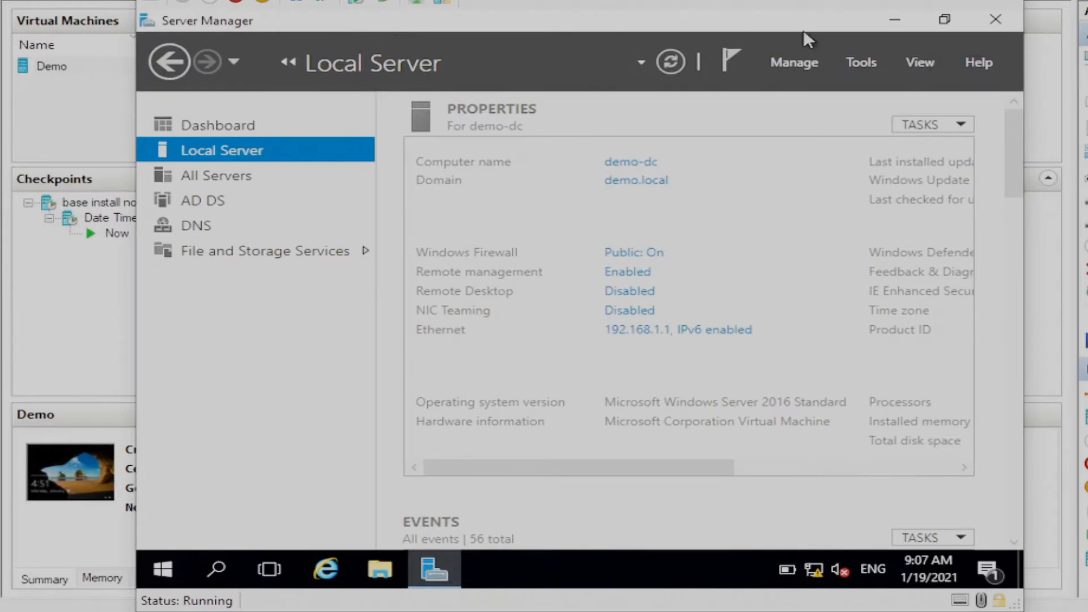
Start adding roles and features with a role-based or feature-based installation on the server demo-dc.demo.local
click(801, 63)
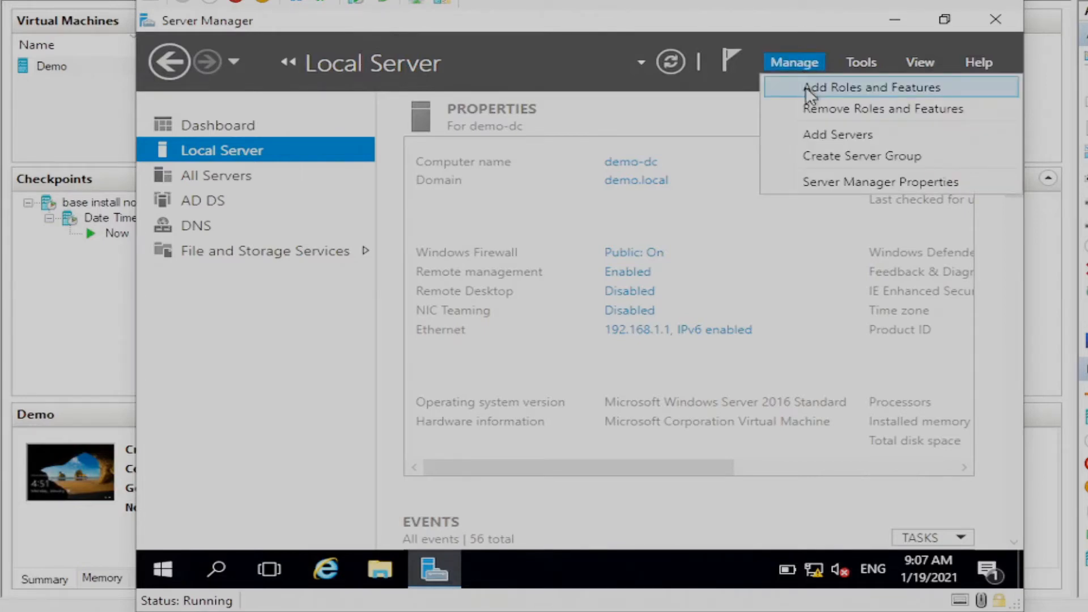
click(805, 87)
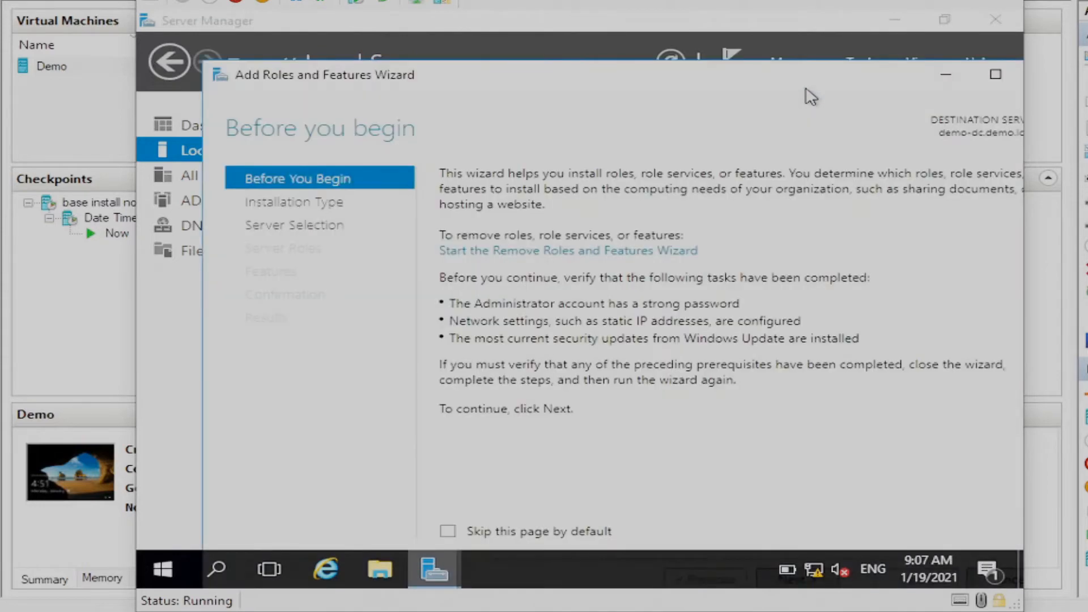
click(997, 74)
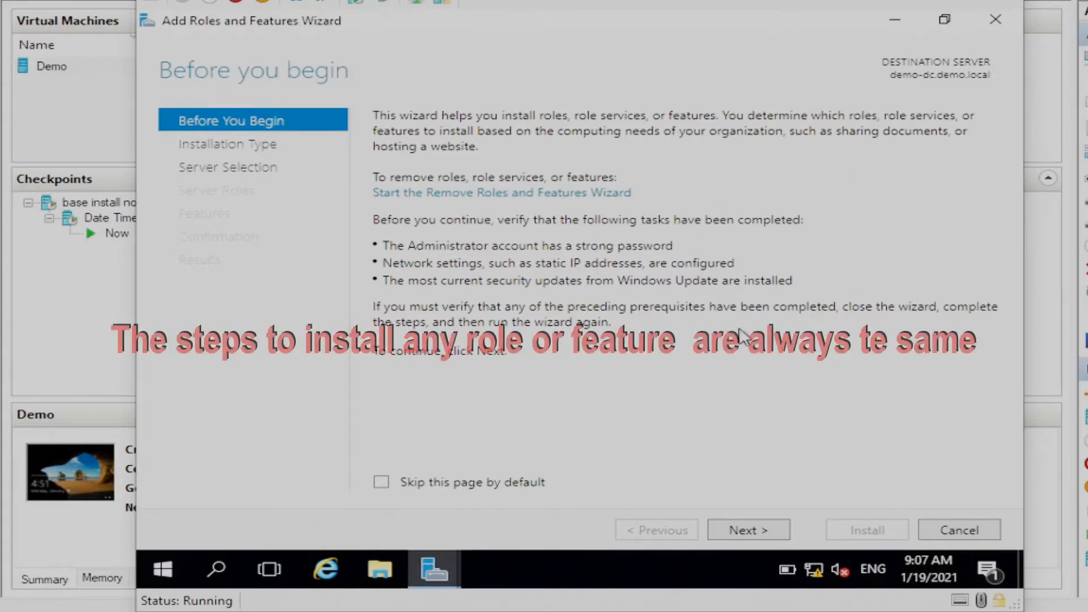
click(735, 533)
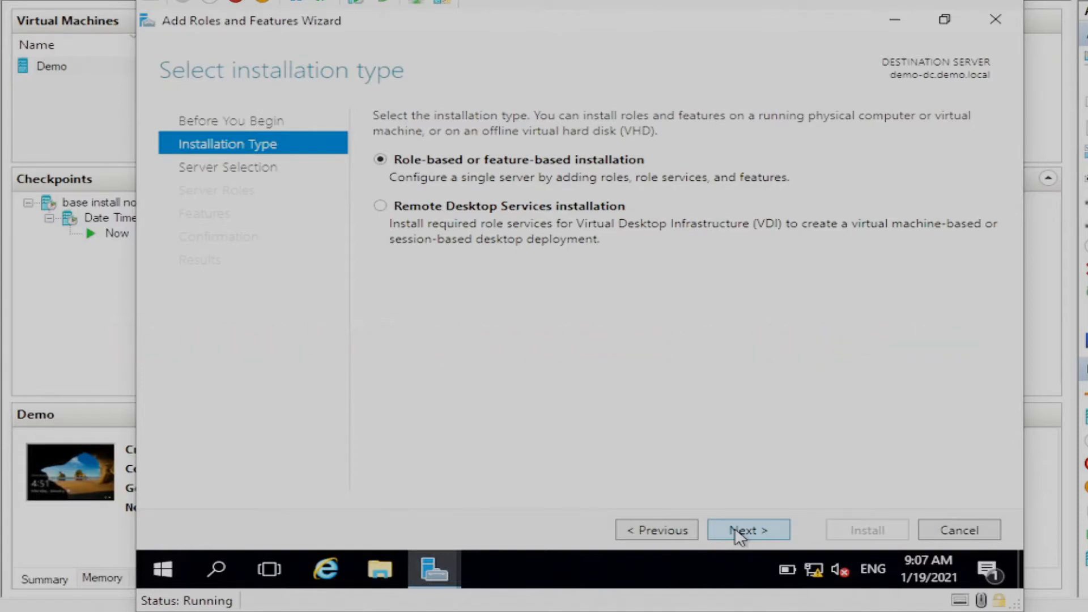
click(740, 536)
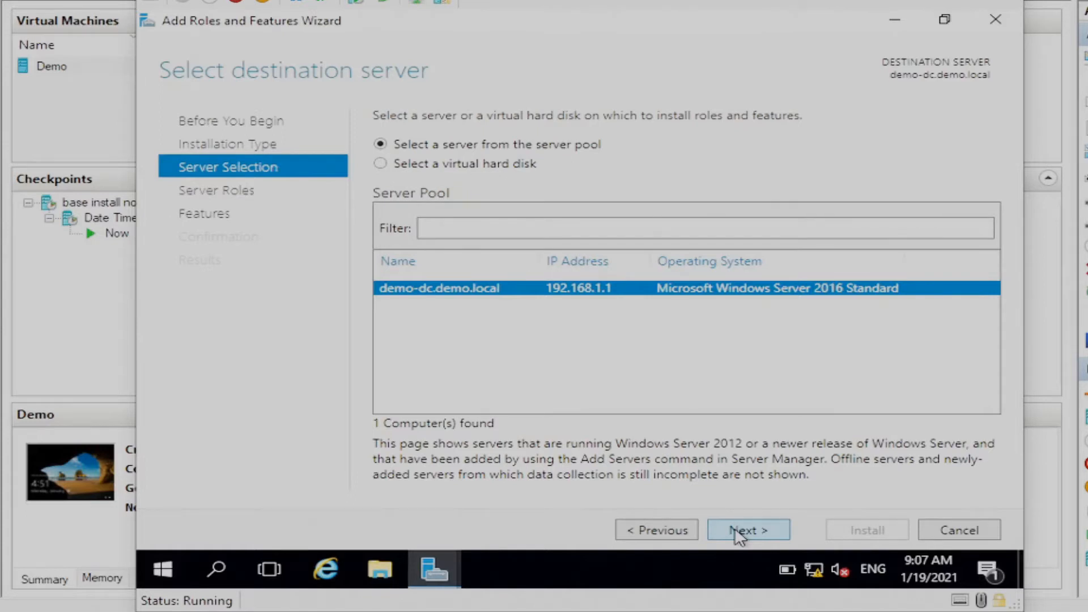
click(740, 536)
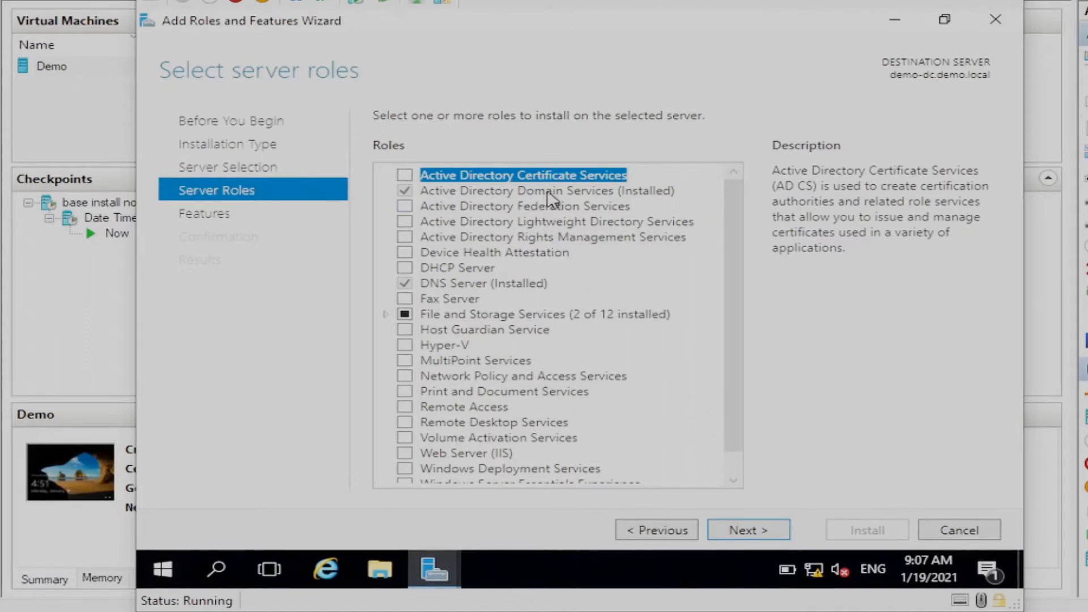
Install the DHCP Server role with its required management tools and no extra features, and close the wizard
click(404, 268)
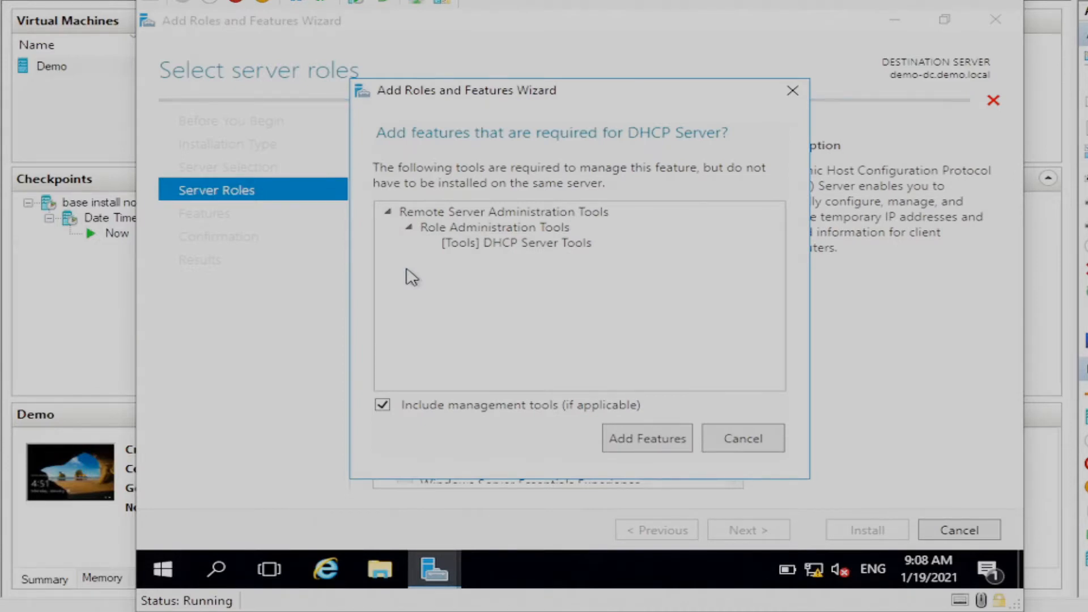
click(645, 439)
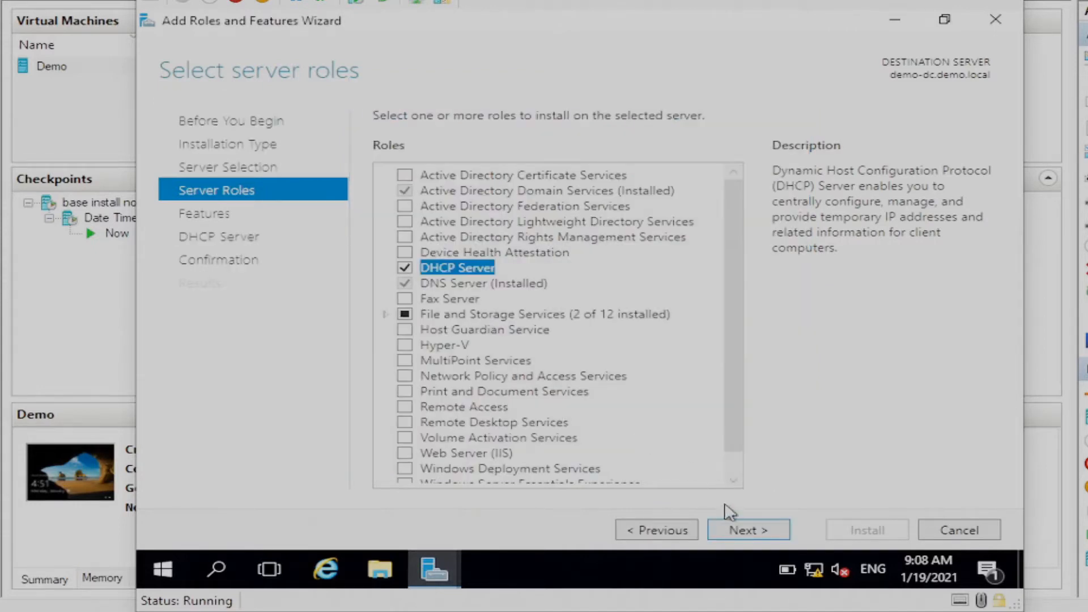
click(740, 534)
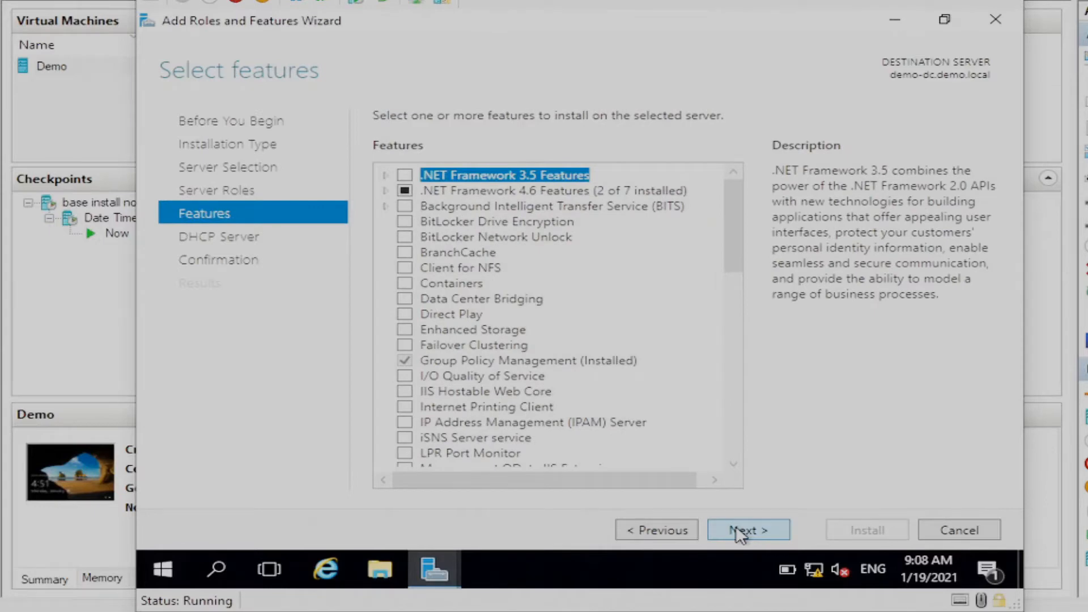
click(740, 534)
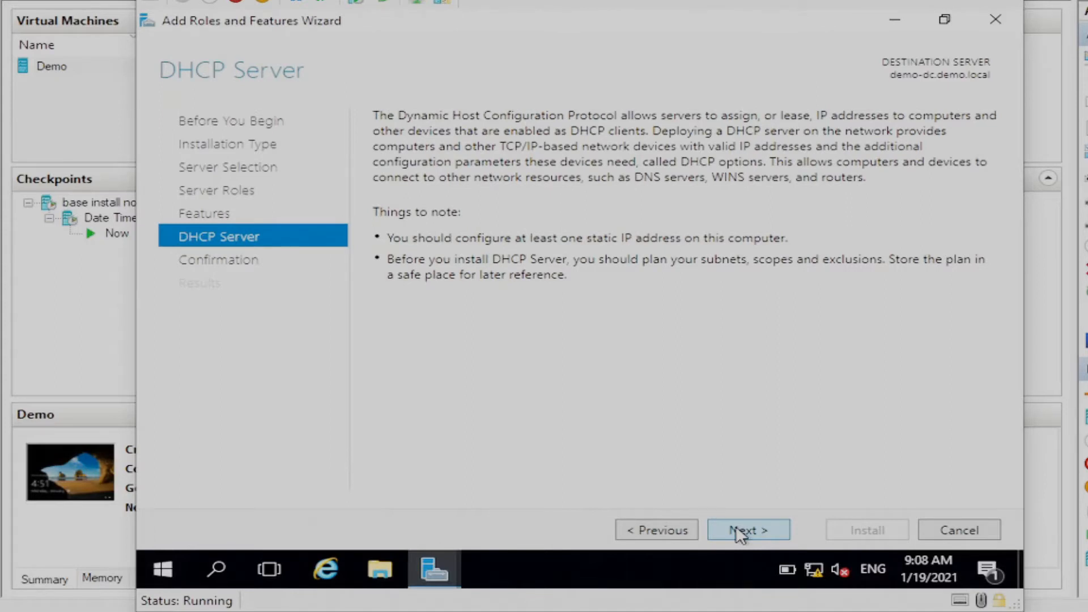
click(740, 535)
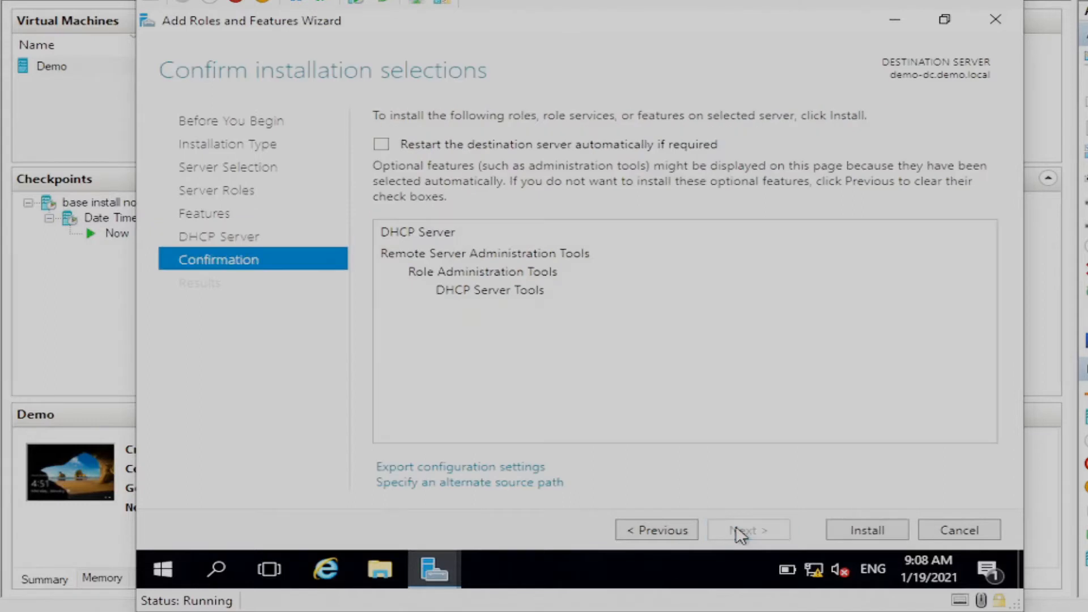
click(863, 531)
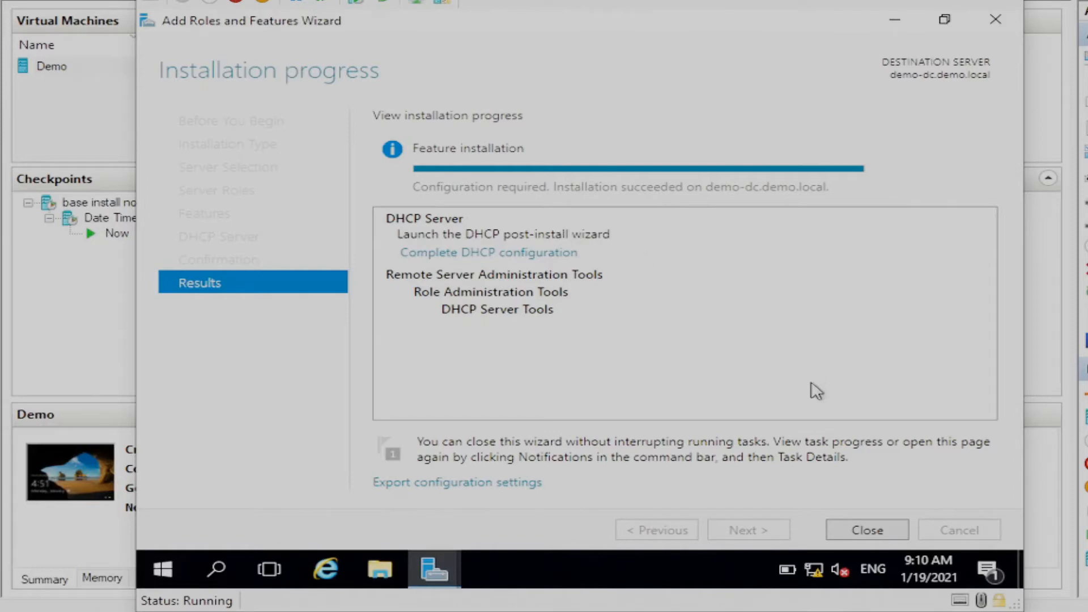
click(865, 532)
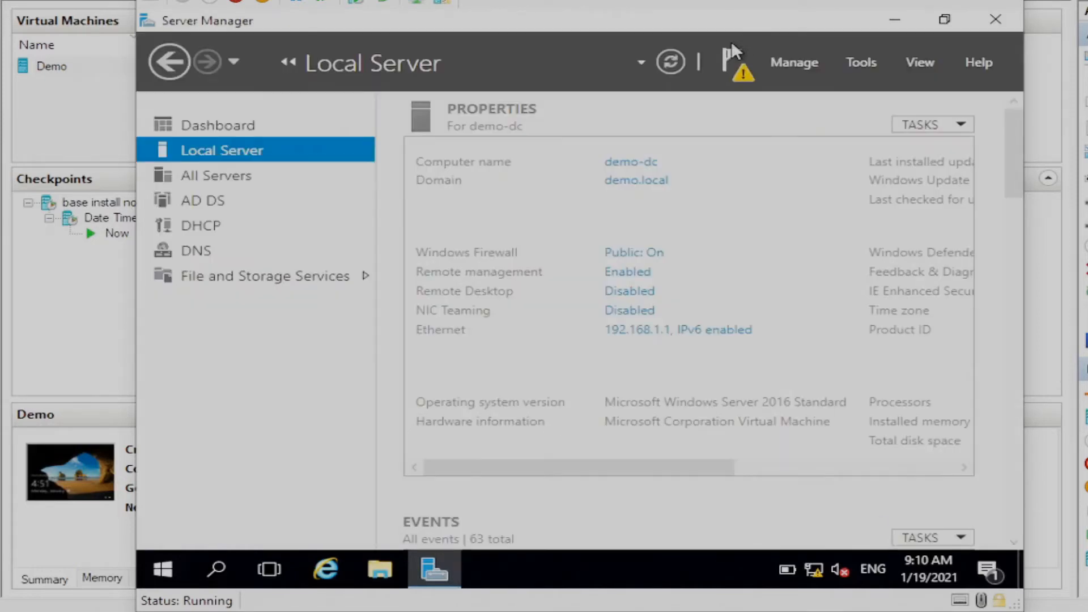
Complete the DHCP post-install configuration, authorizing the server in AD DS with the DEMO\administrator credentials
click(732, 61)
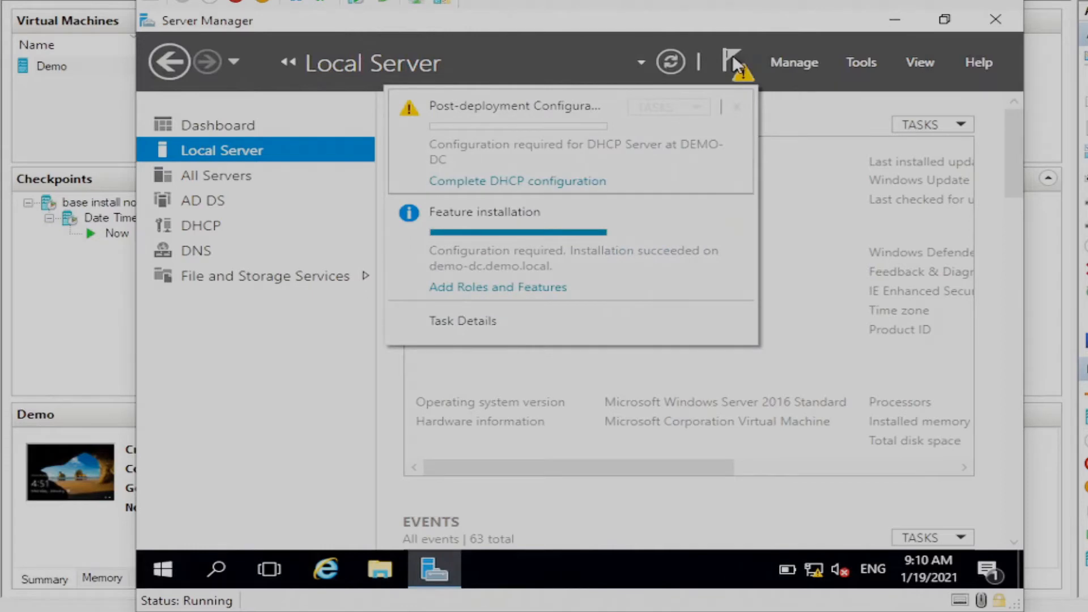
click(561, 181)
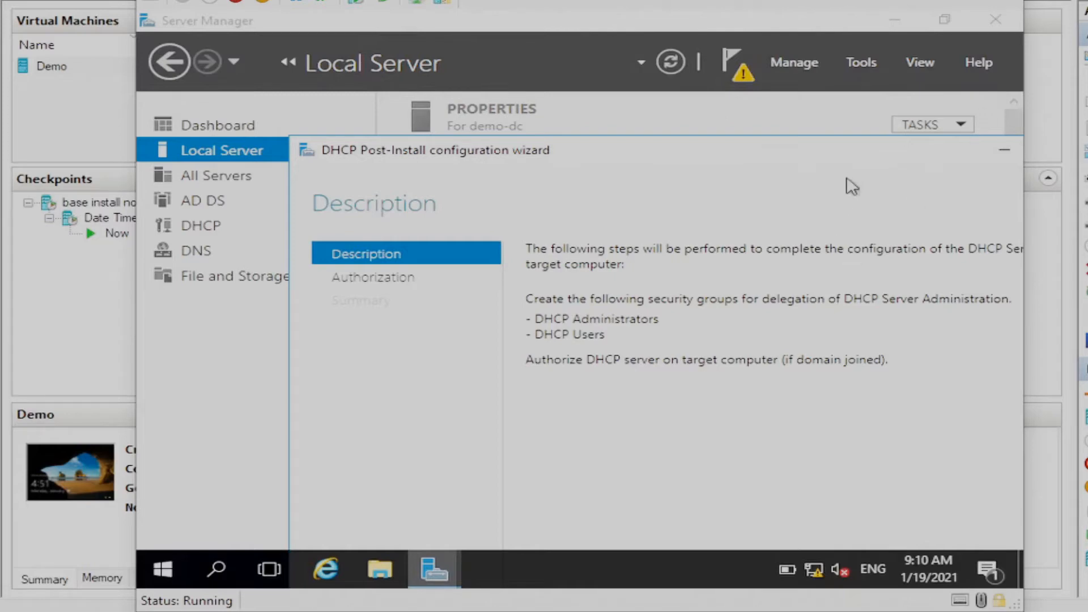
drag(849, 151, 726, 88)
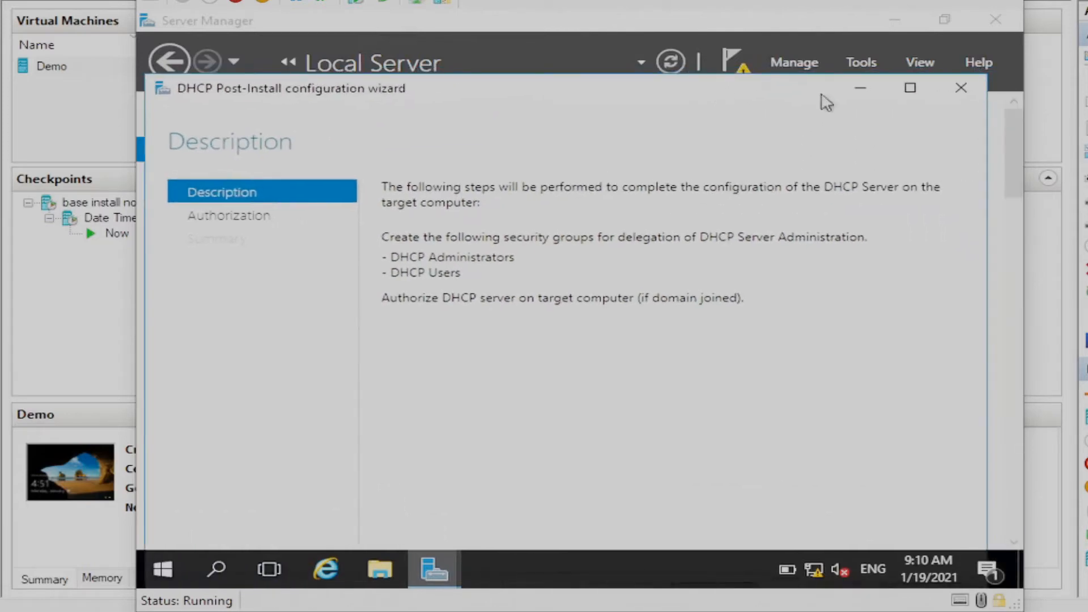
click(910, 88)
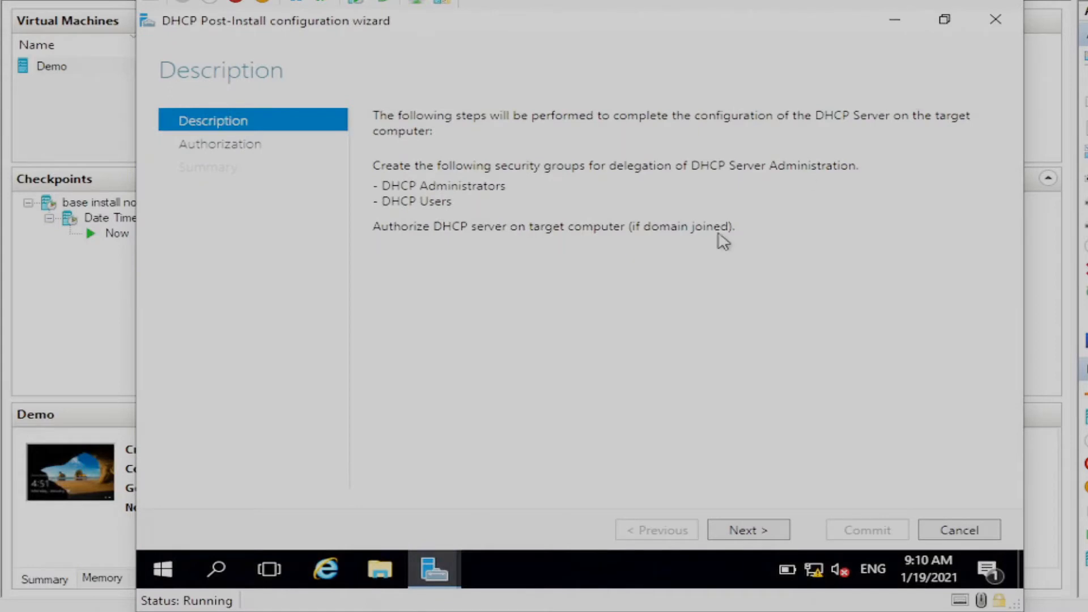
click(739, 531)
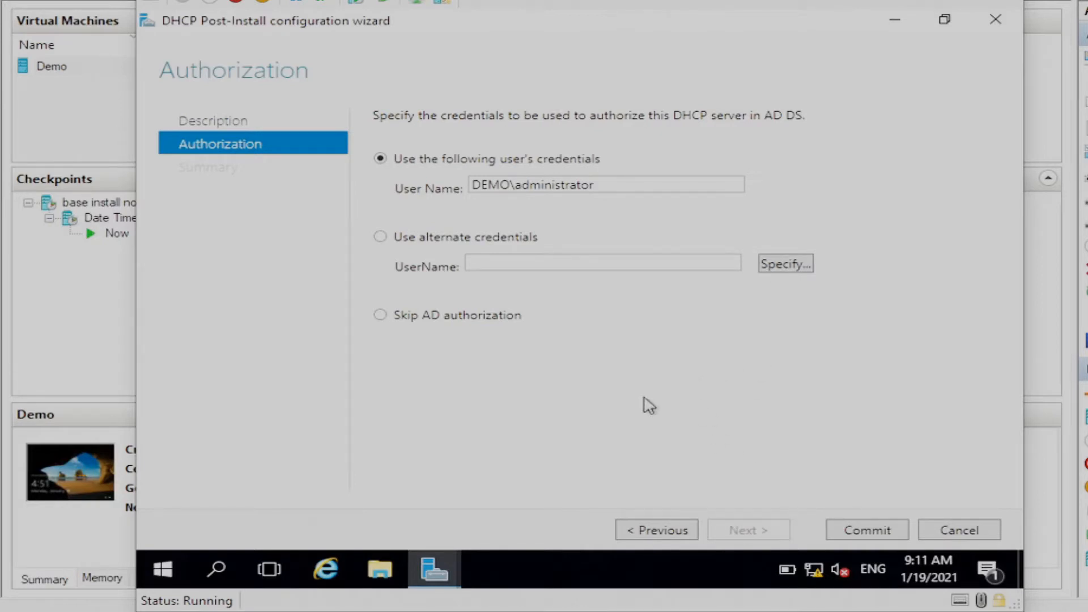
click(866, 533)
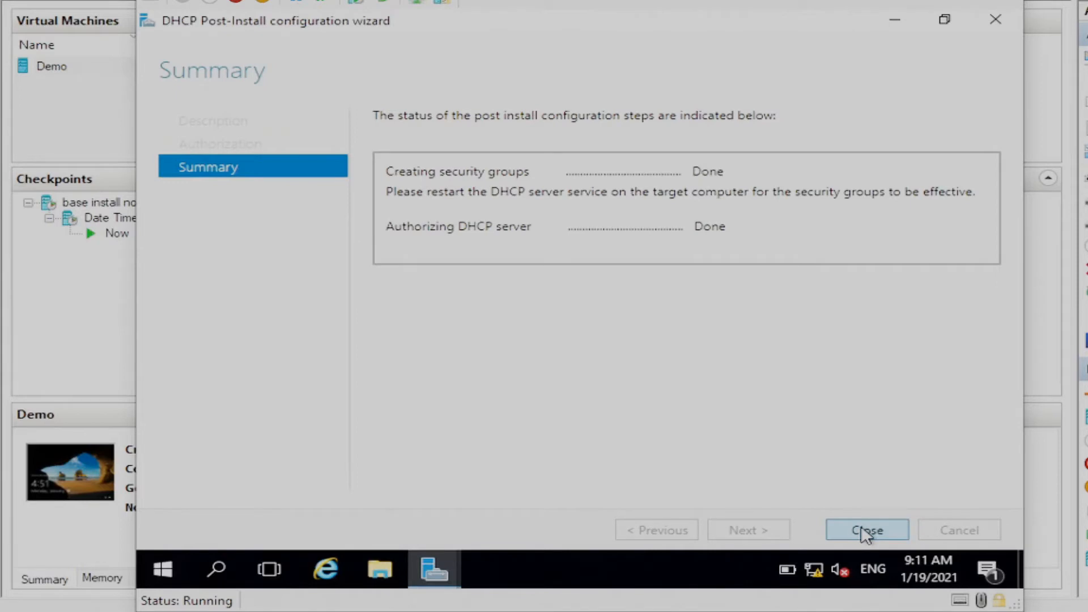
click(865, 533)
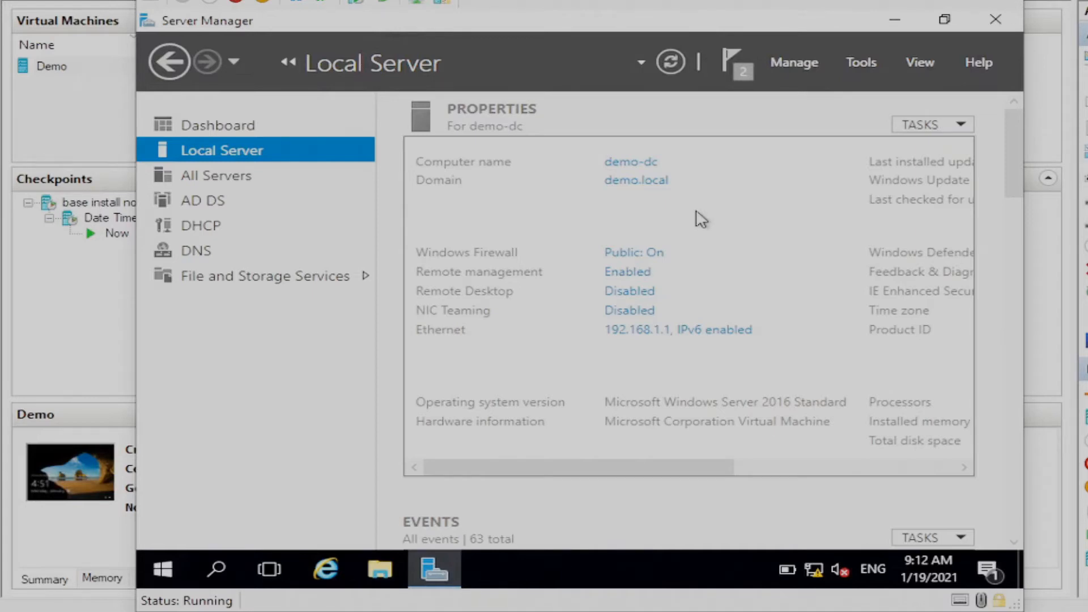
Open the DHCP management console and expand the IPv4 node of the demo-dc server
click(860, 64)
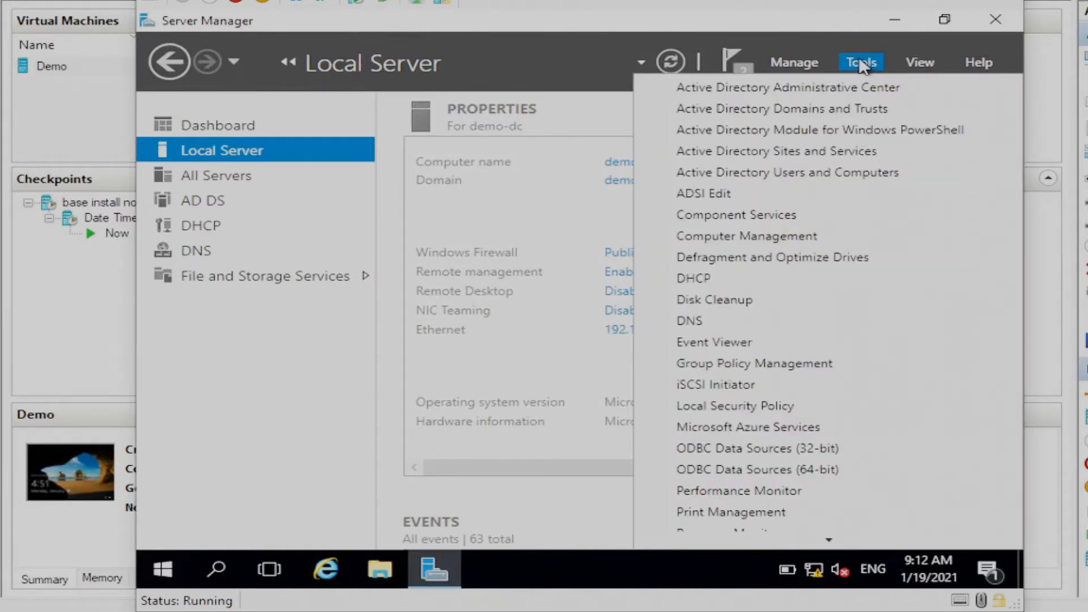
click(697, 280)
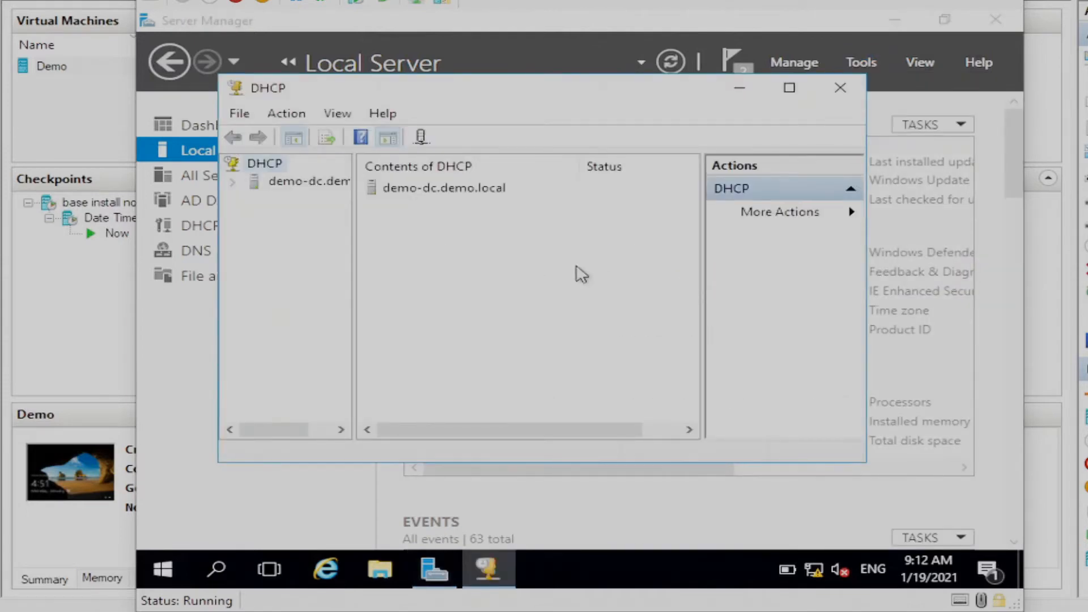
click(232, 183)
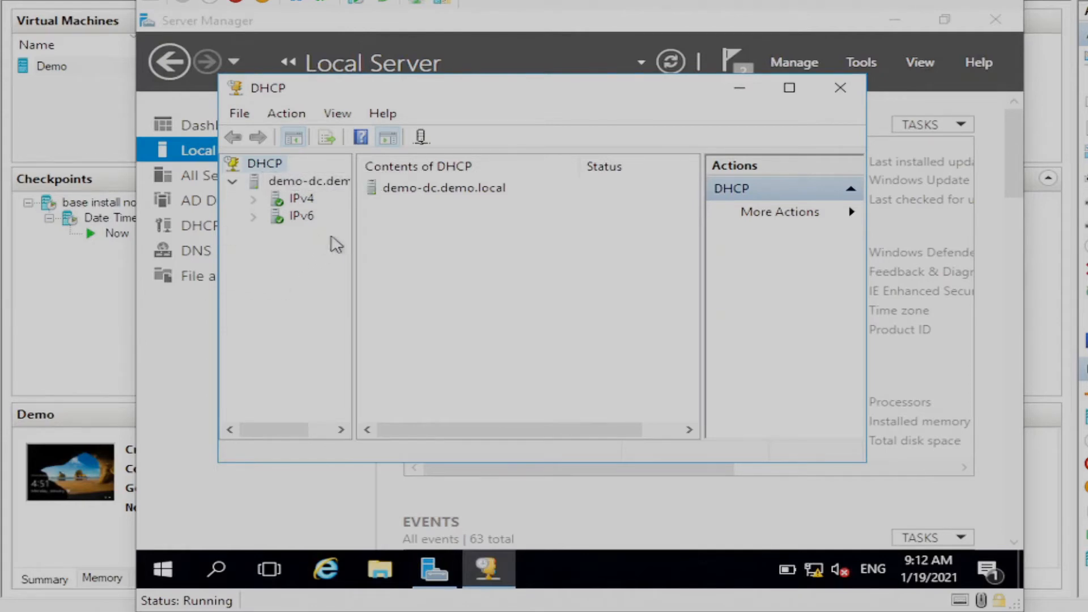
double_click(301, 199)
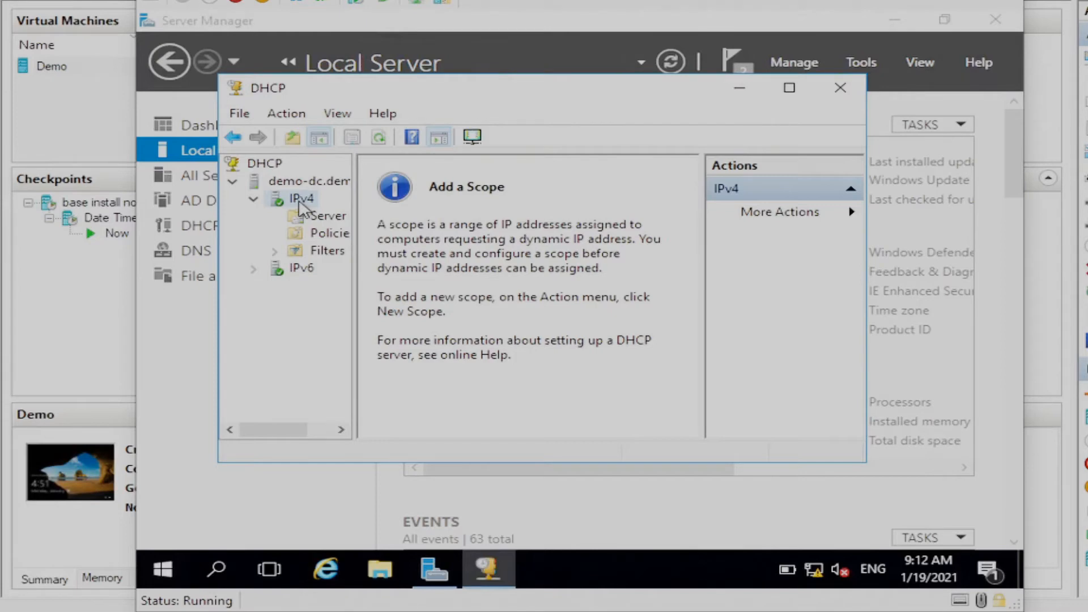
Start a new IPv4 scope and name it demo, without a description
right_click(301, 206)
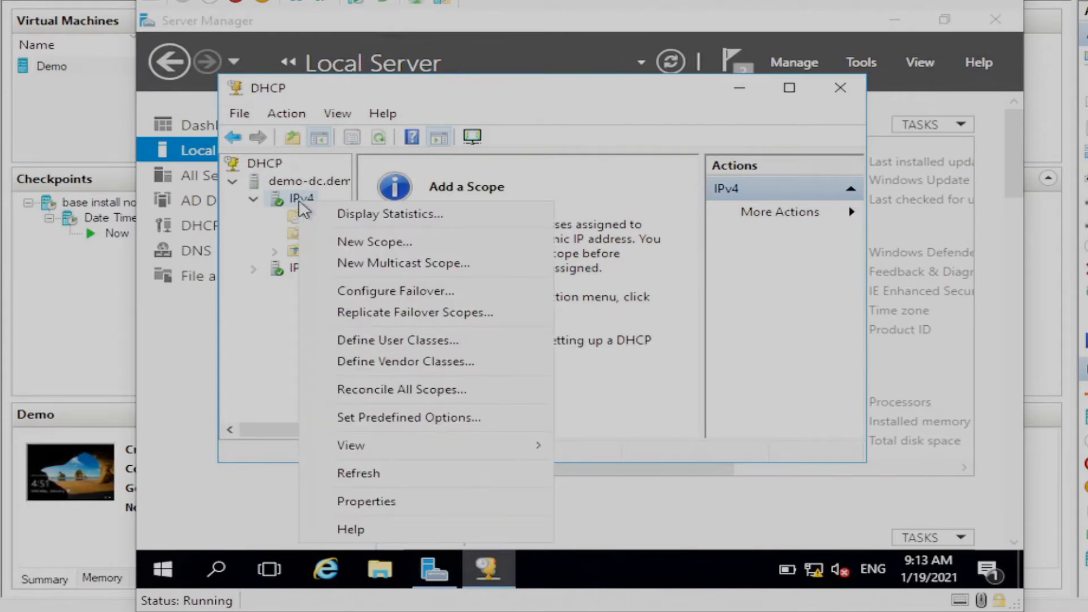
click(350, 243)
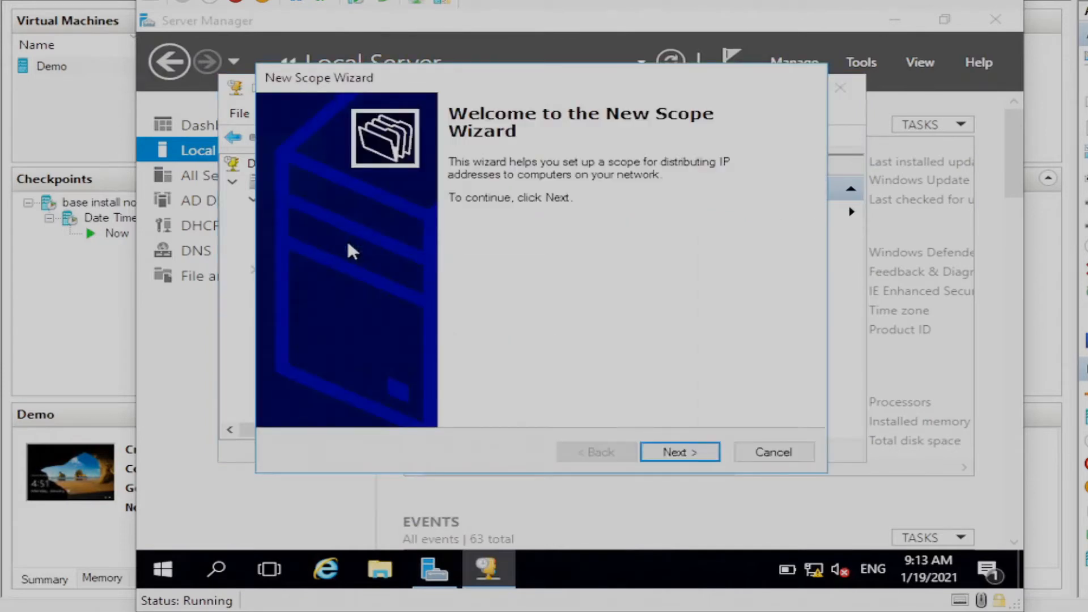
click(679, 454)
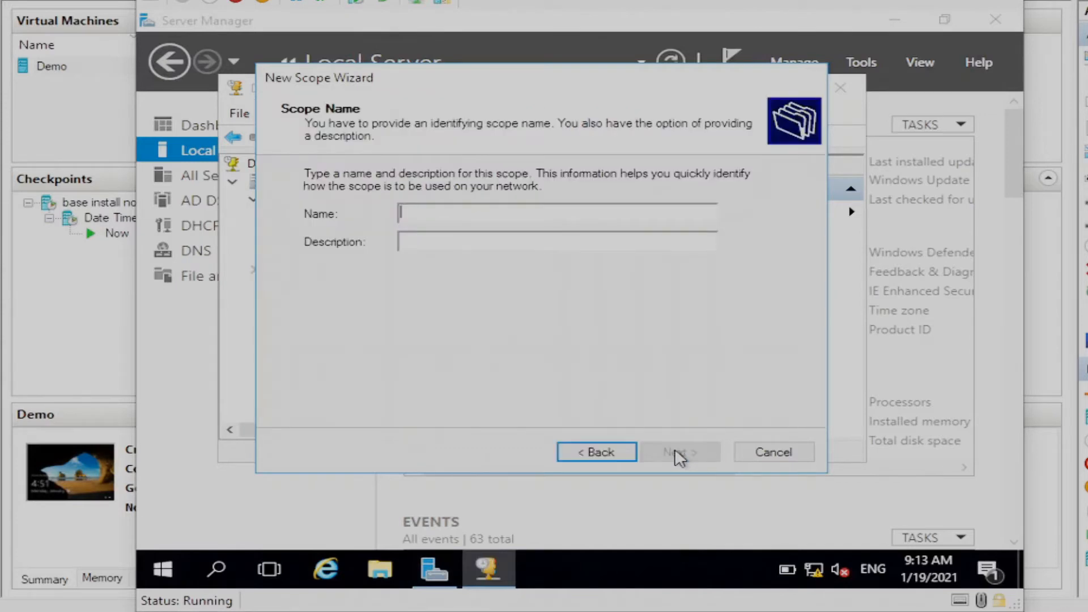
text(demo)
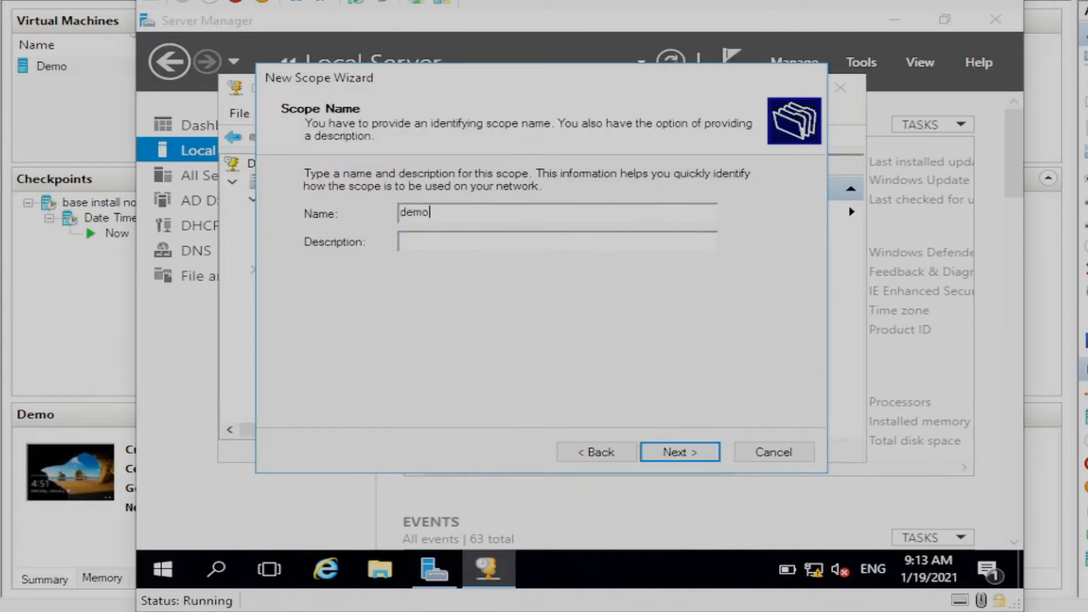
click(678, 452)
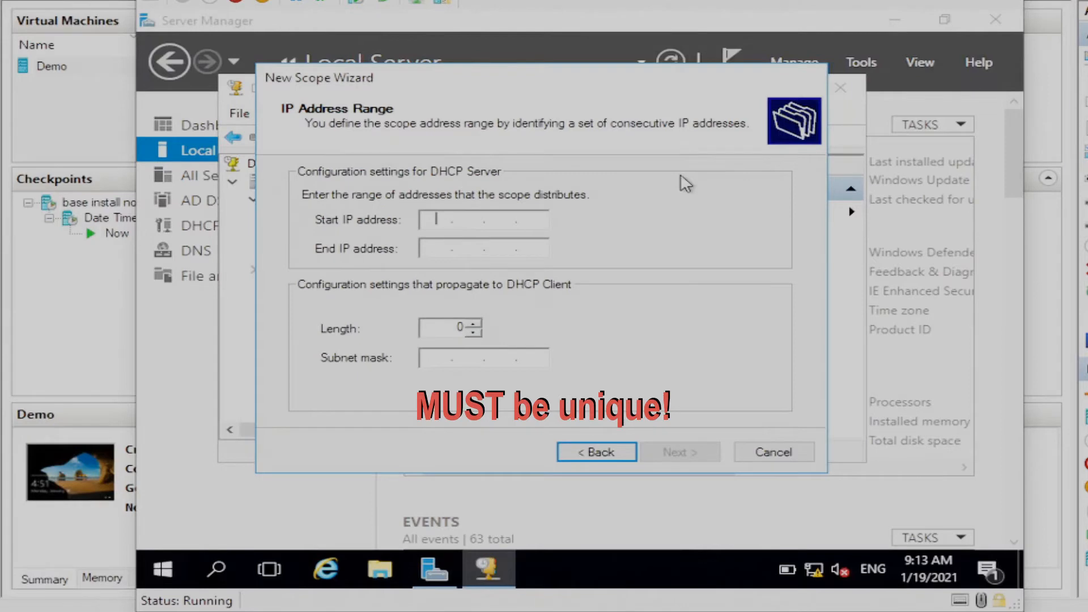
Enter 192.168.1.11 as the start IP address of the scope's range
key(Right)
key(Right)
key(Right)
key(Left)
key(Left)
key(Left)
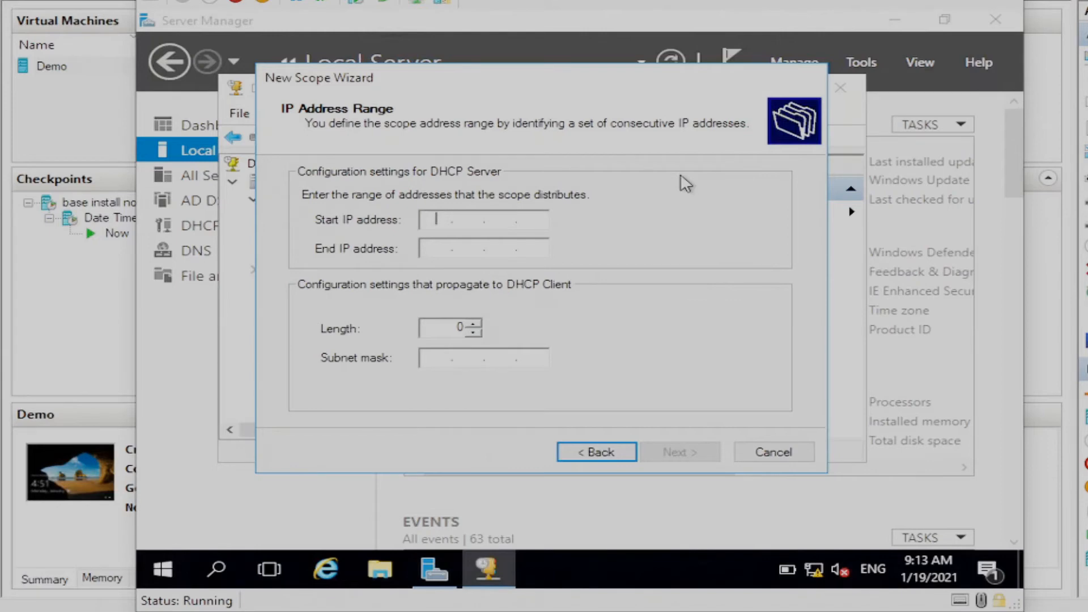
text(192.168.1.11)
key(Tab)
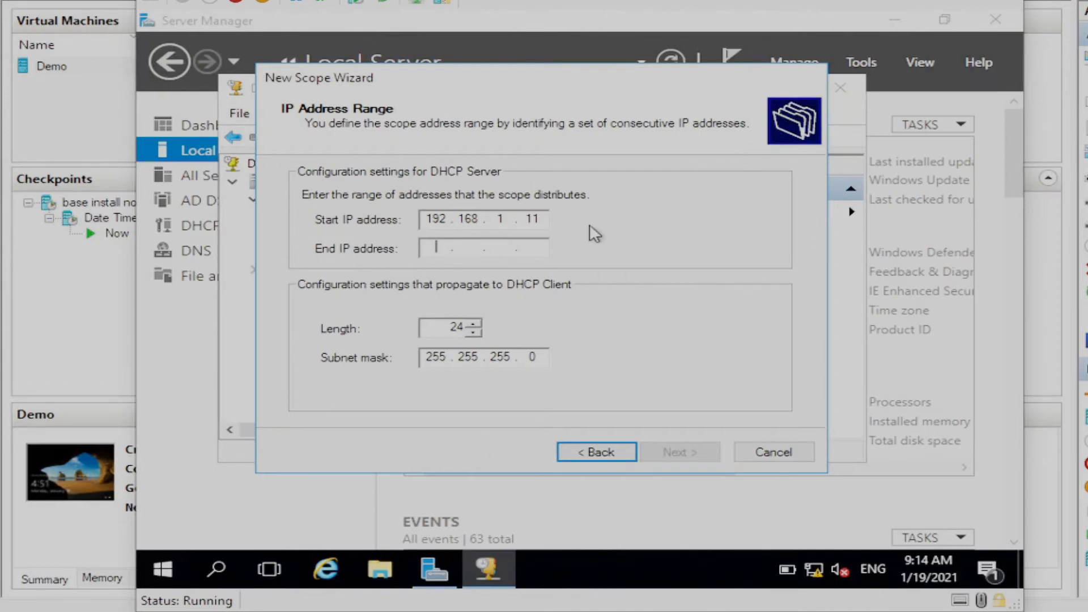
Correct the start IP address to 192.168.1.1 and set the scope's end IP address to 192.168.1.254
click(543, 218)
key(BackSpace)
click(438, 247)
text(192.)
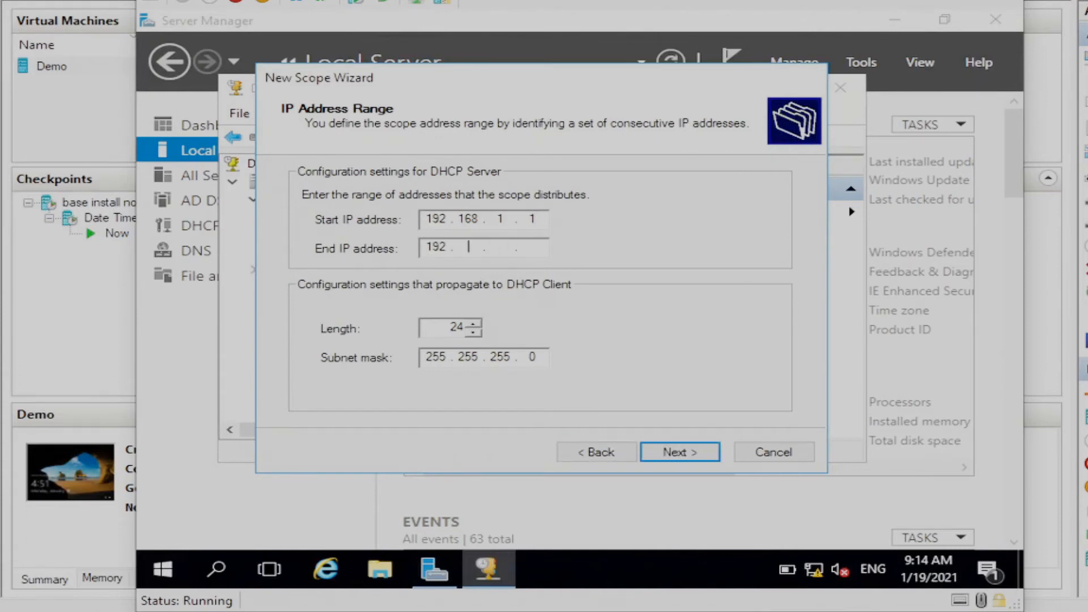
text(168.1.254)
click(668, 455)
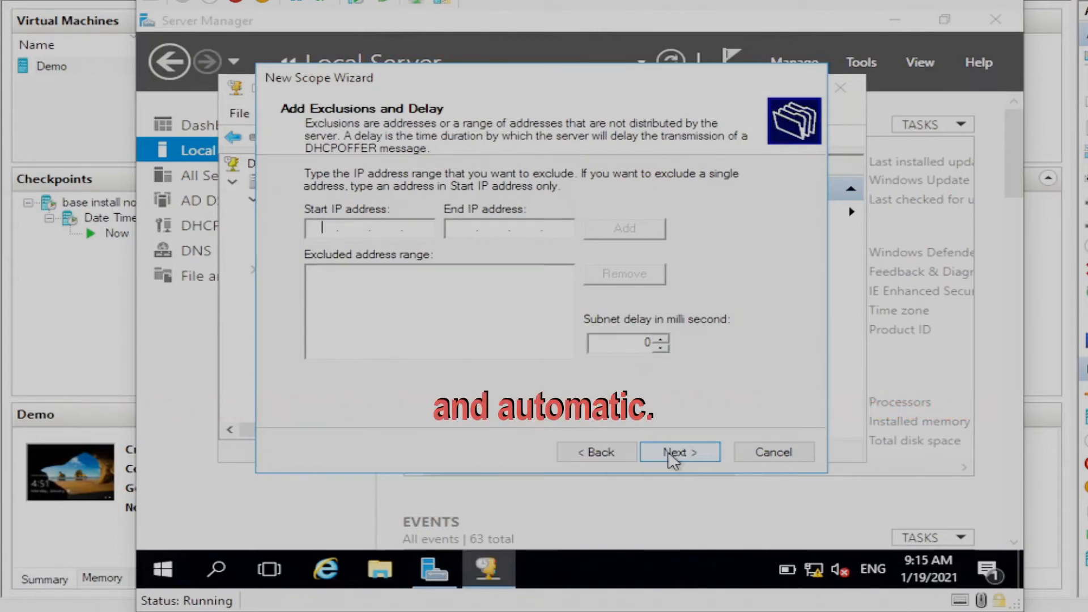
Exclude the address range 192.168.1.1 to 192.168.1.10 from the scope, without a subnet delay
text(192.16)
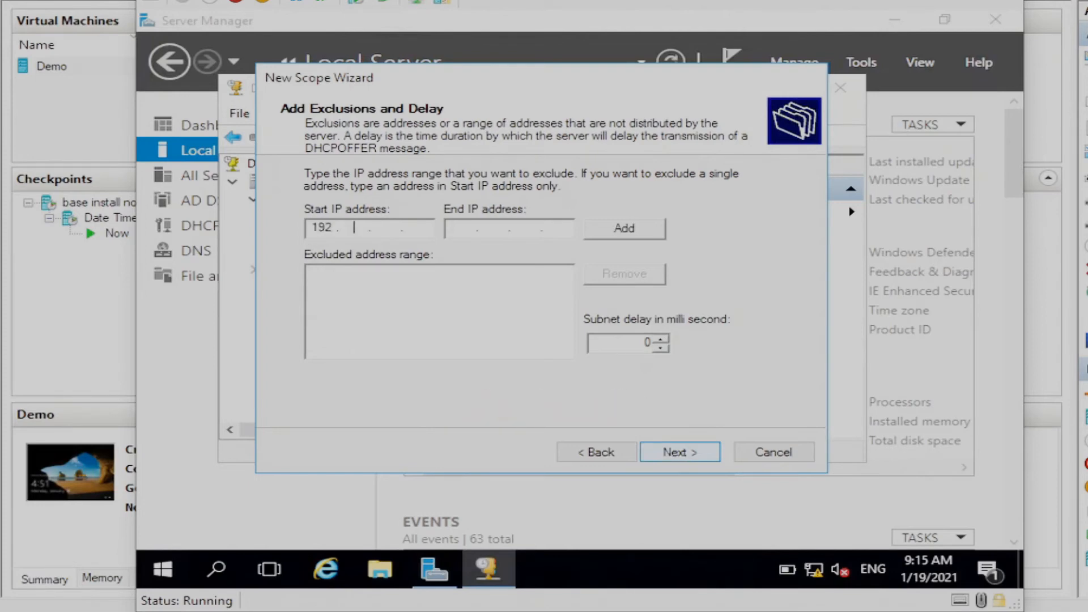
text(8.1.1)
key(Tab)
text(192.168.1.10)
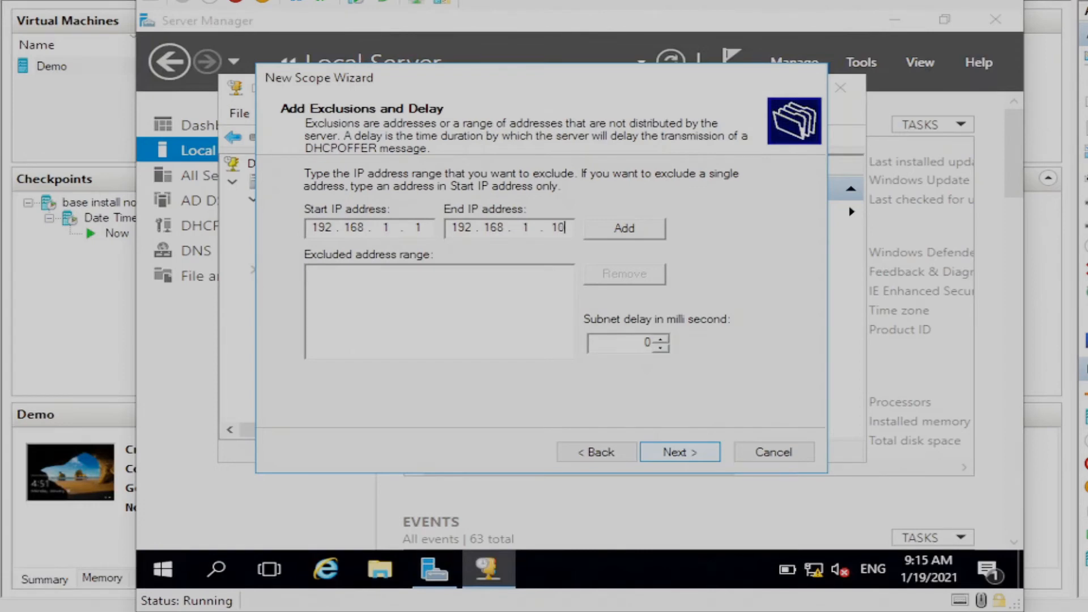
click(645, 237)
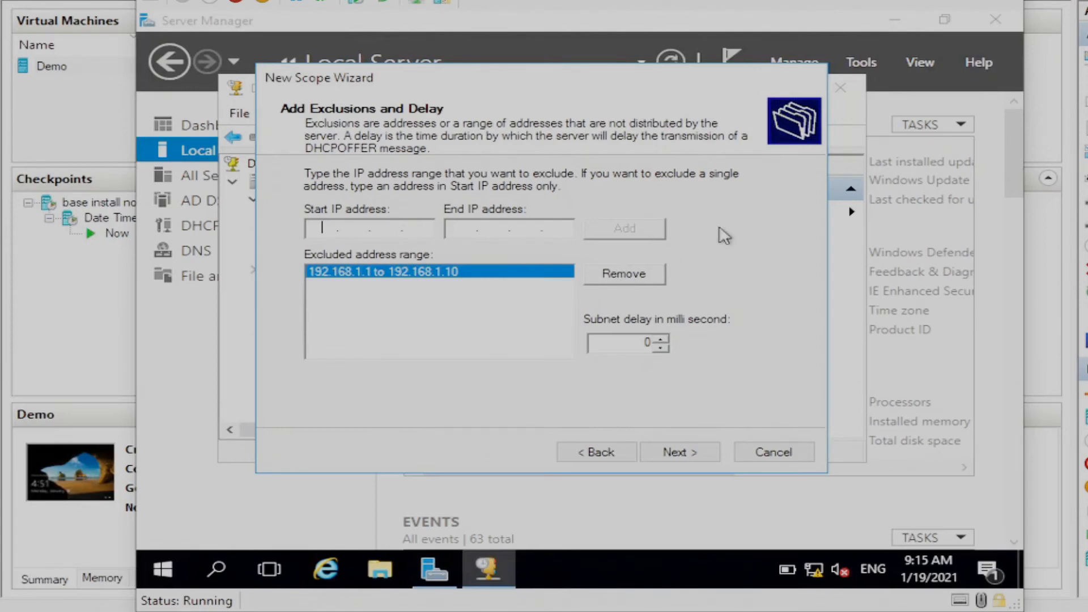
click(683, 452)
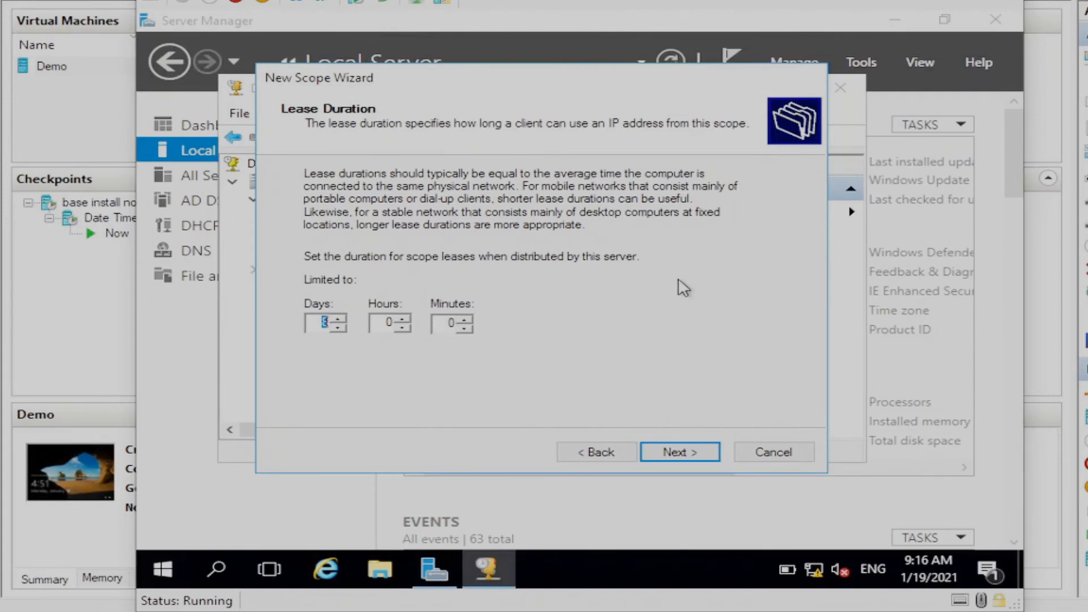
Keep the default lease duration and configure the DHCP options now, adding 192.168.1.254 as the default gateway
click(680, 452)
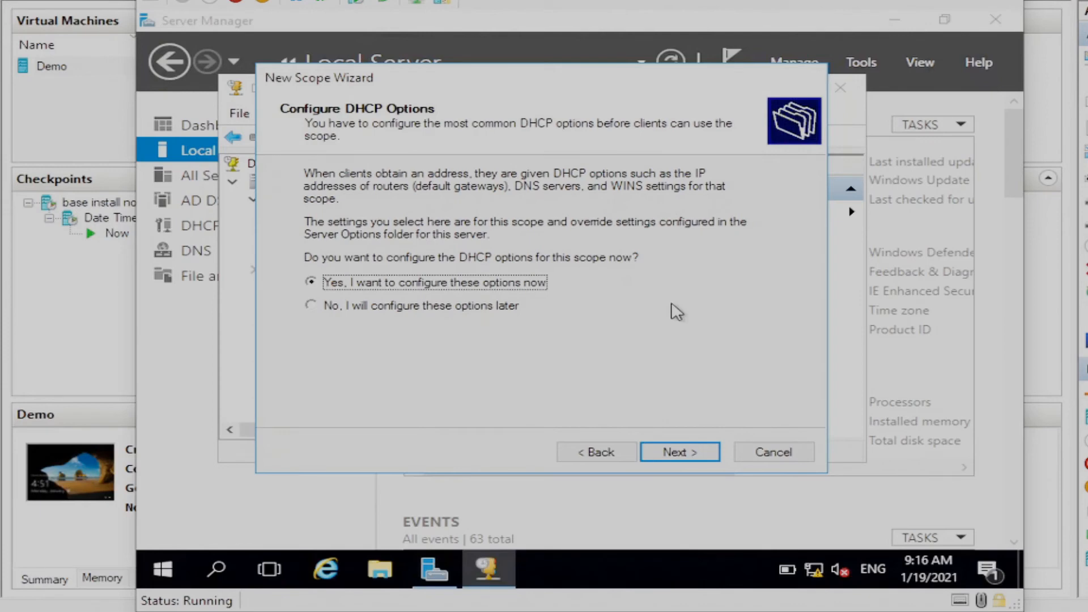
click(670, 455)
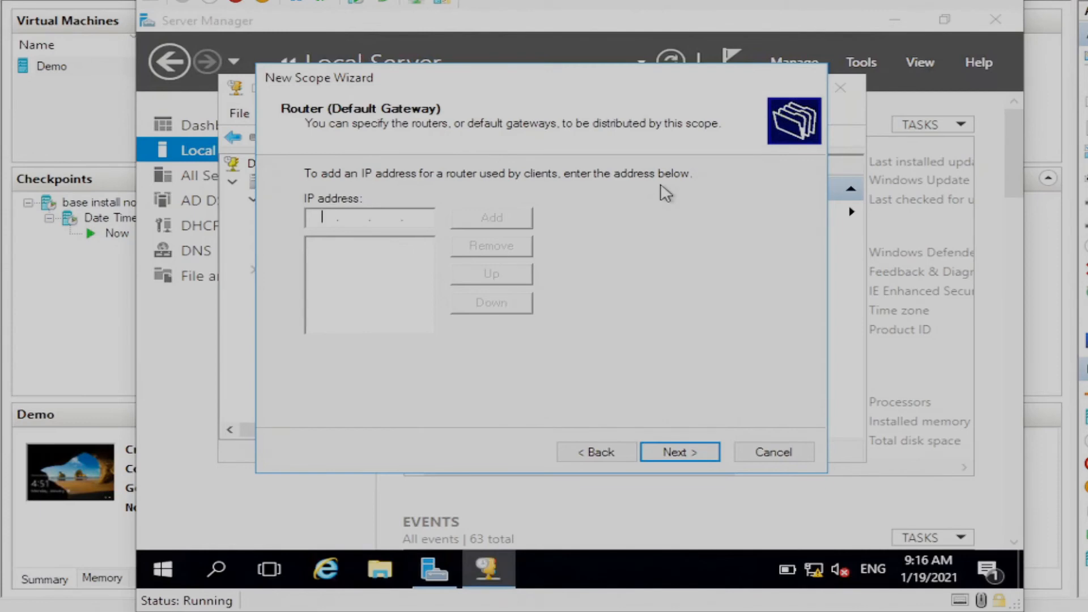
text(192.168.1.254)
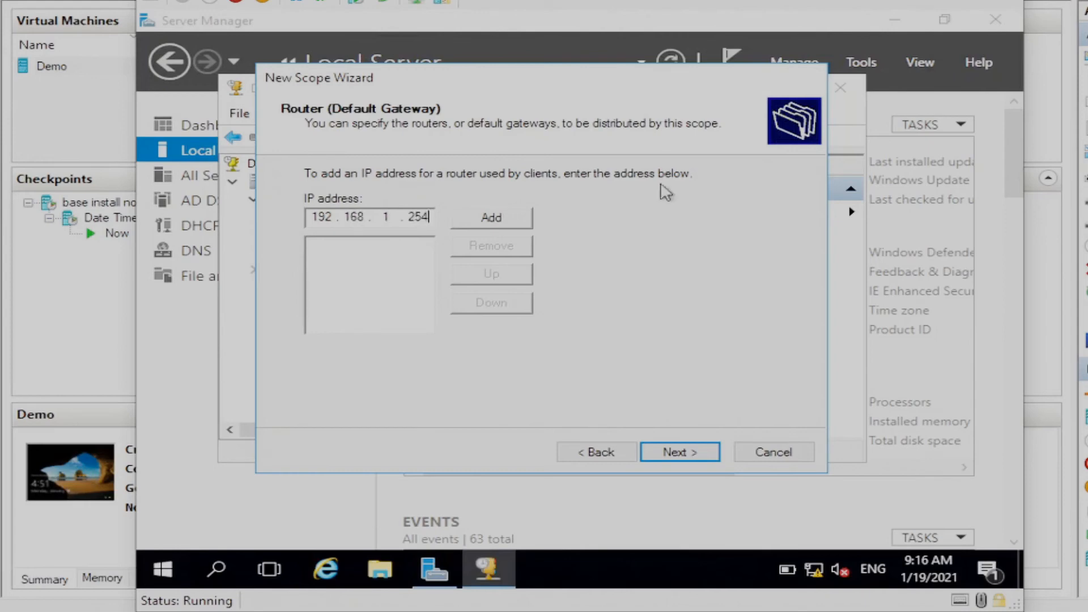
click(484, 229)
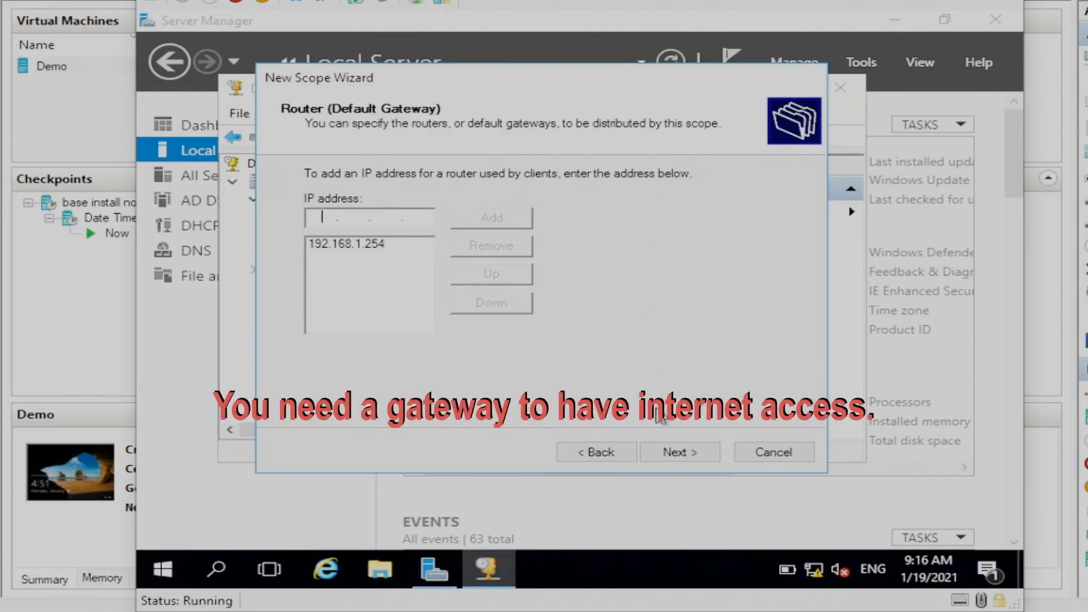
click(670, 454)
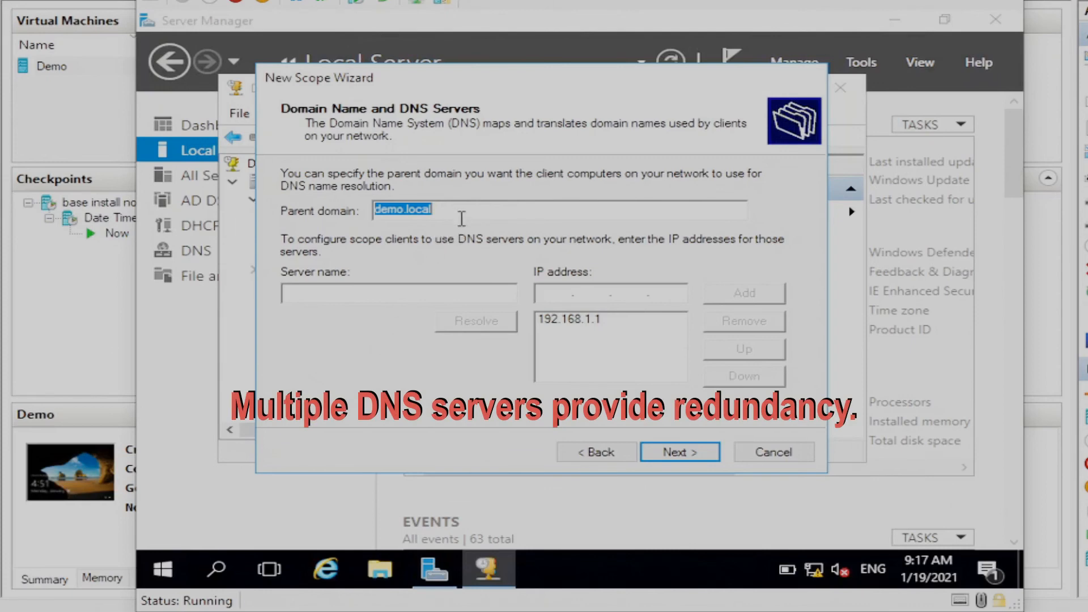
Keep the proposed parent domain and DNS server, add no WINS server, and finish the scope with immediate activation
click(682, 452)
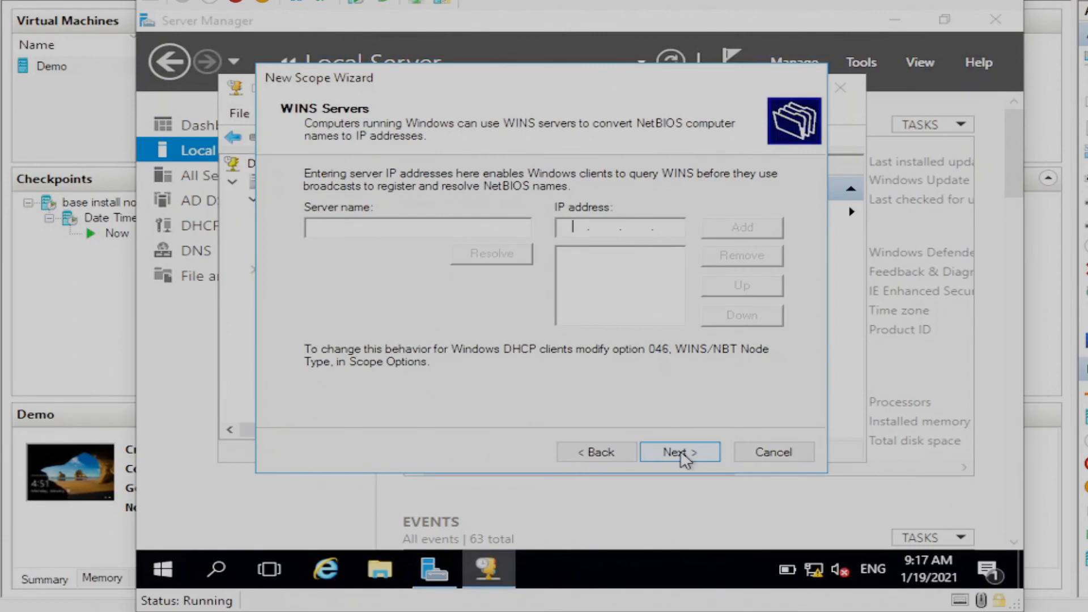
click(682, 452)
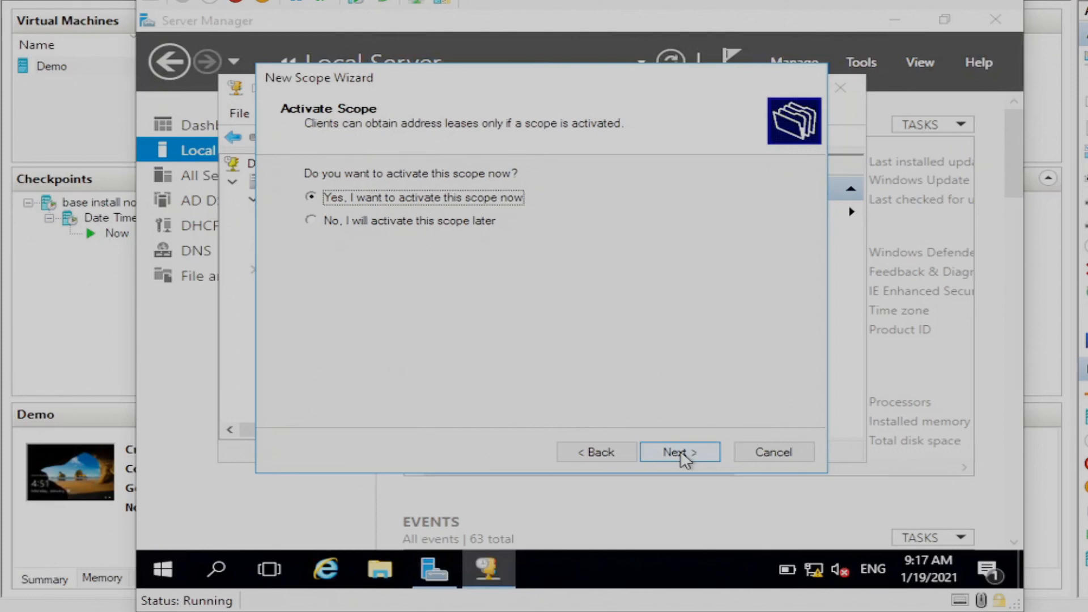
click(680, 452)
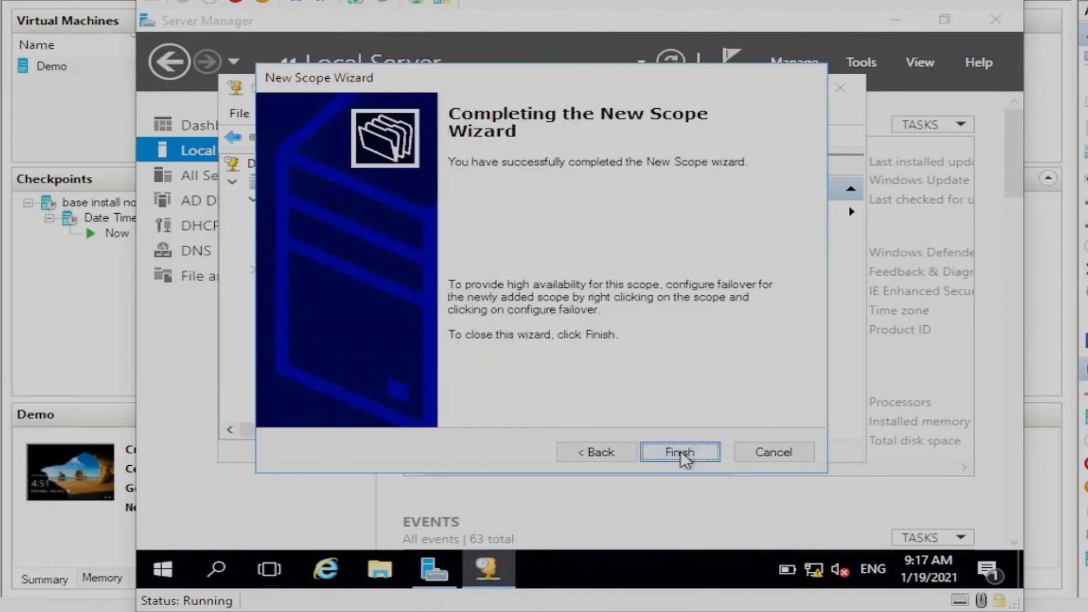
click(680, 452)
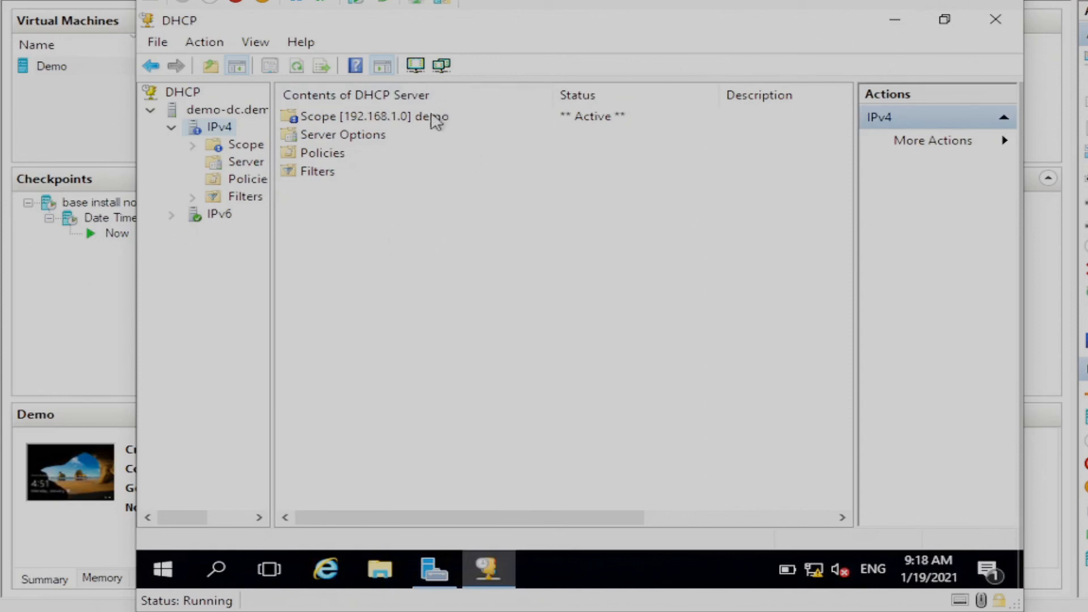
Open the demo scope and examine the distributed and excluded ranges in its address pool
double_click(415, 120)
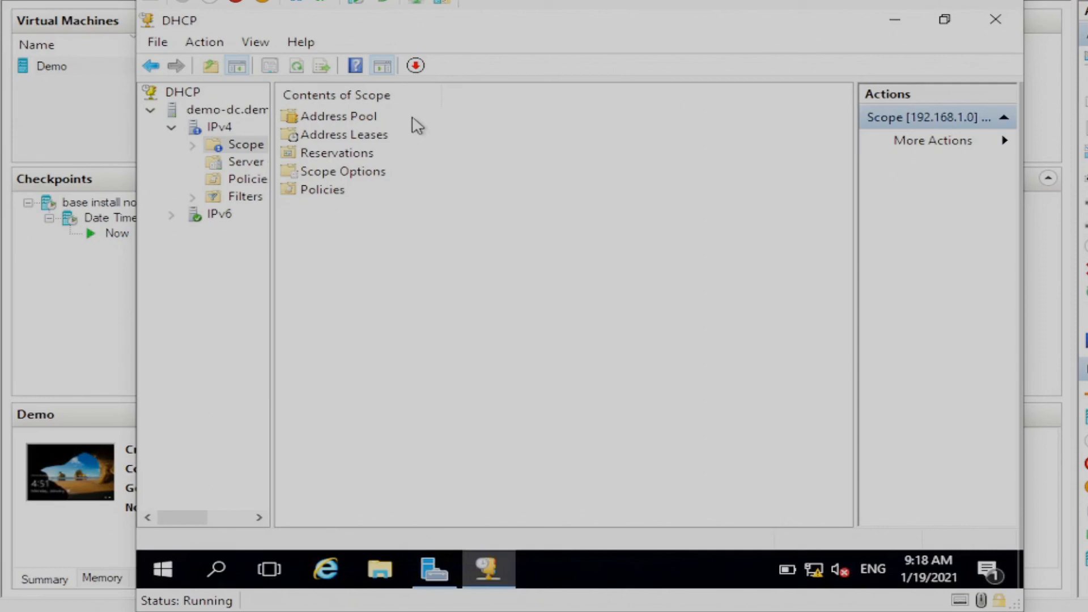
click(359, 180)
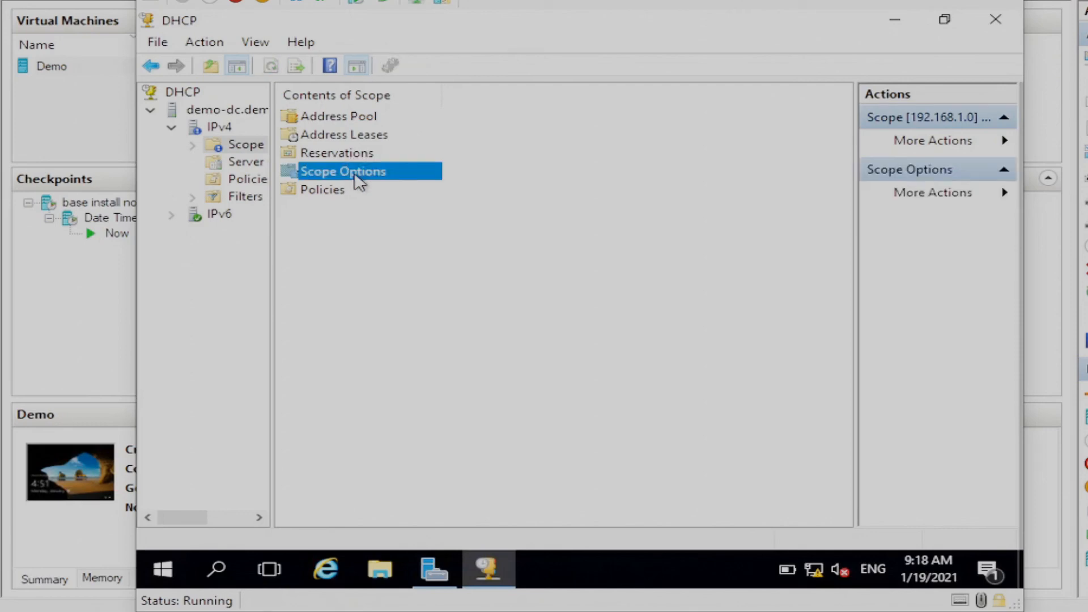
double_click(360, 119)
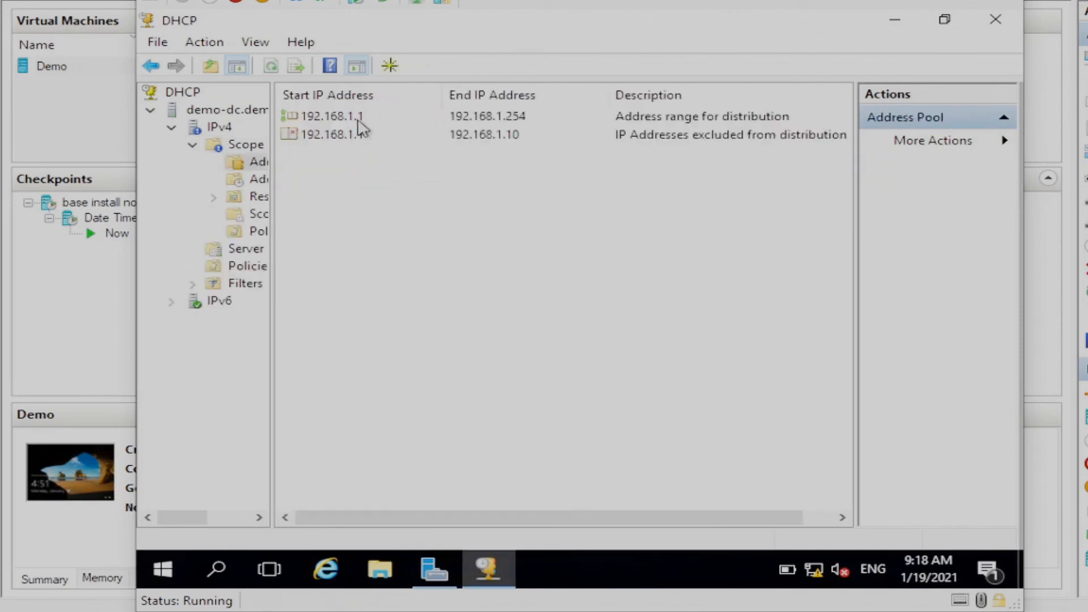